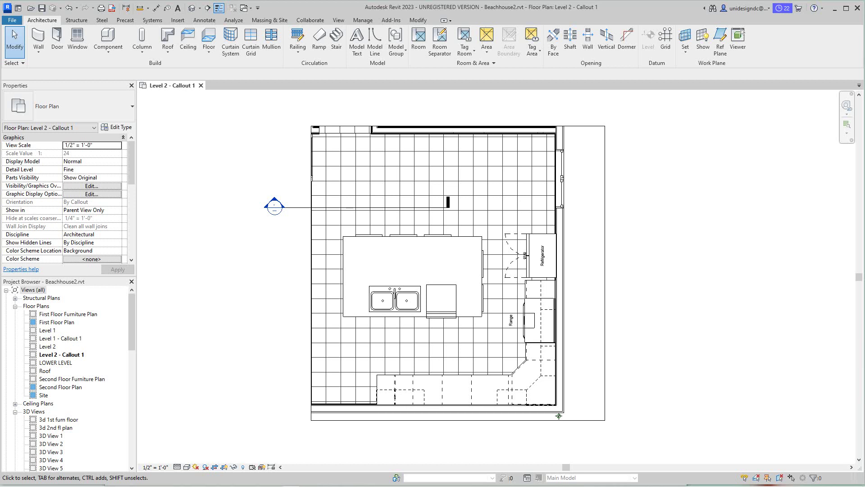
# Place a building elevation marker on the kitchen island, facing the refrigerator and range wall
pyautogui.scroll(3, 559, 416)
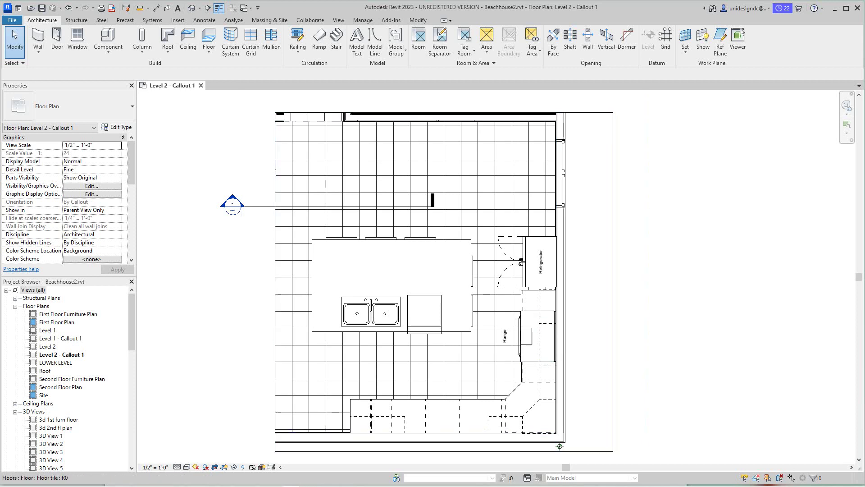
pyautogui.scroll(-2, 559, 446)
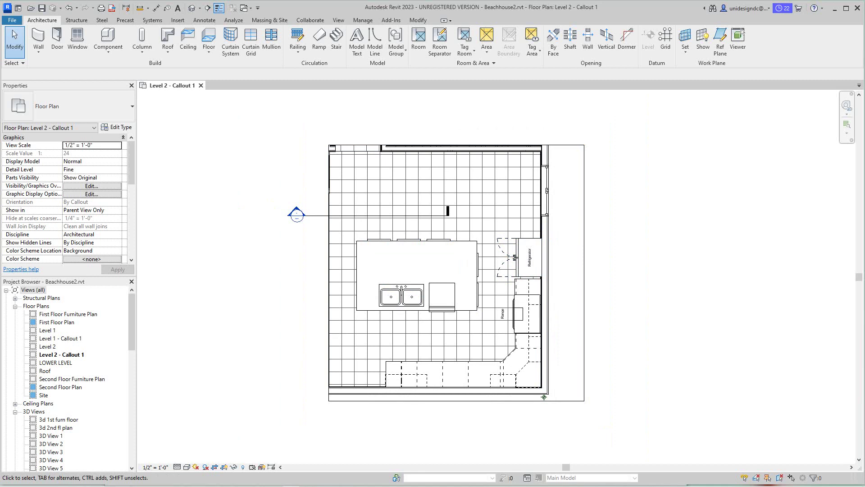
pyautogui.click(338, 20)
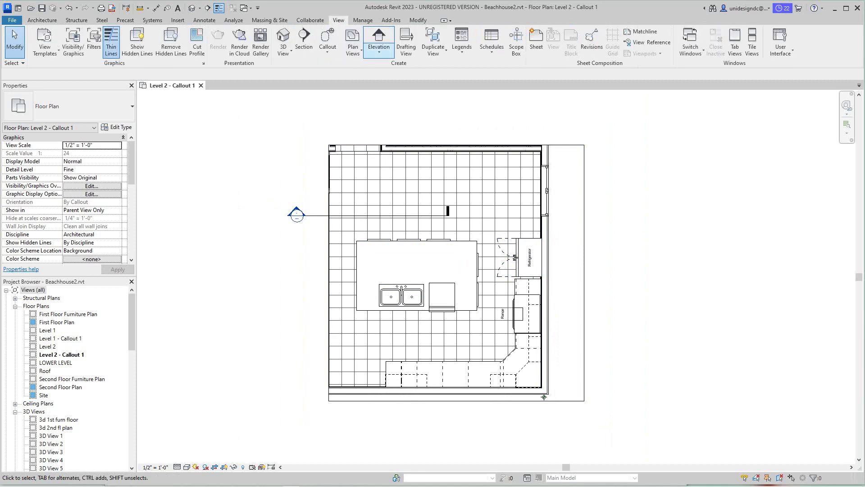
pyautogui.click(379, 52)
pyautogui.click(385, 69)
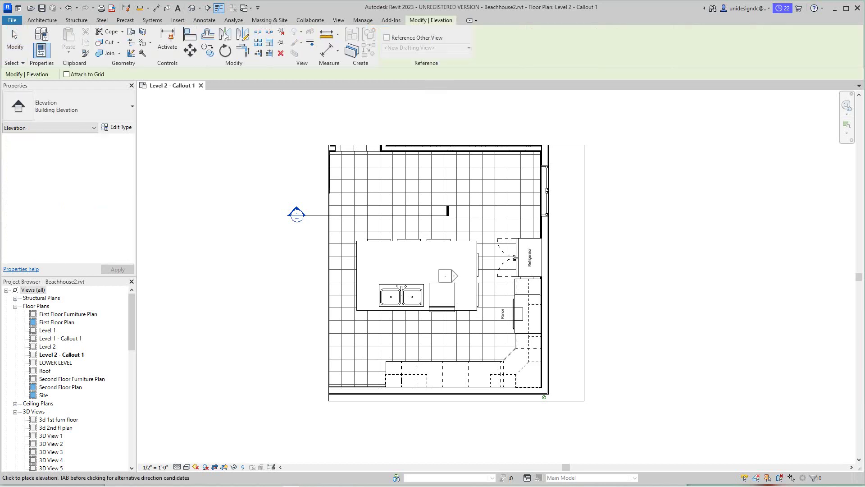
pyautogui.scroll(4, 448, 276)
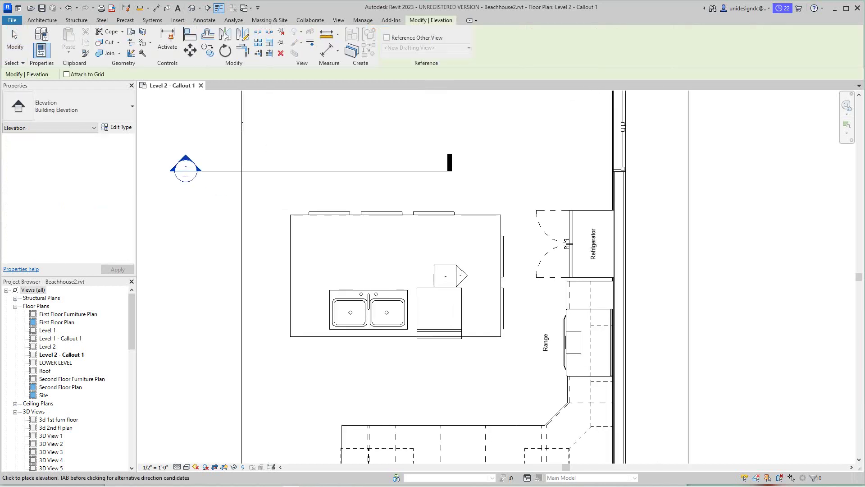
pyautogui.click(445, 275)
pyautogui.press('Escape')
# Open the elevation view of the refrigerator and range wall from its new marker
pyautogui.doubleClick(463, 276)
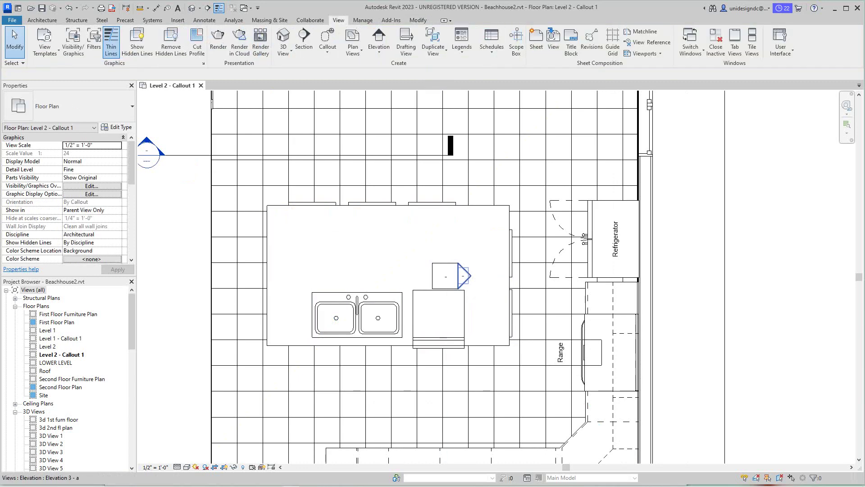
pyautogui.scroll(-4, 473, 279)
pyautogui.scroll(1, 504, 264)
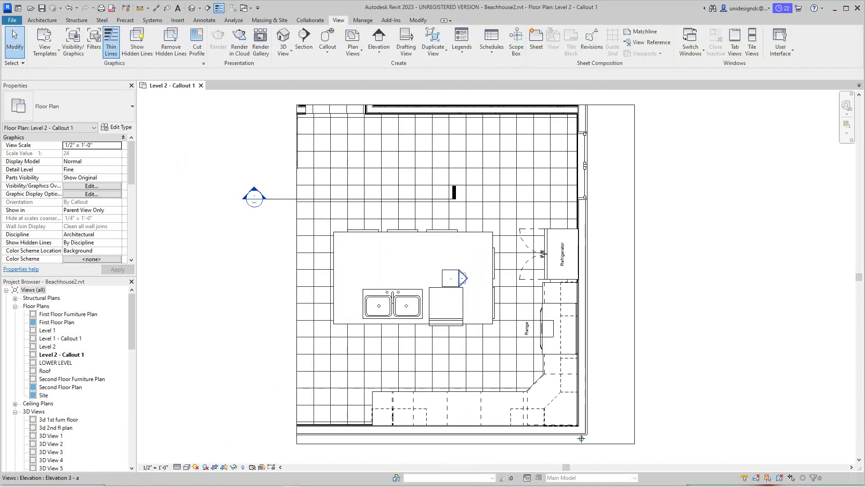
pyautogui.doubleClick(462, 278)
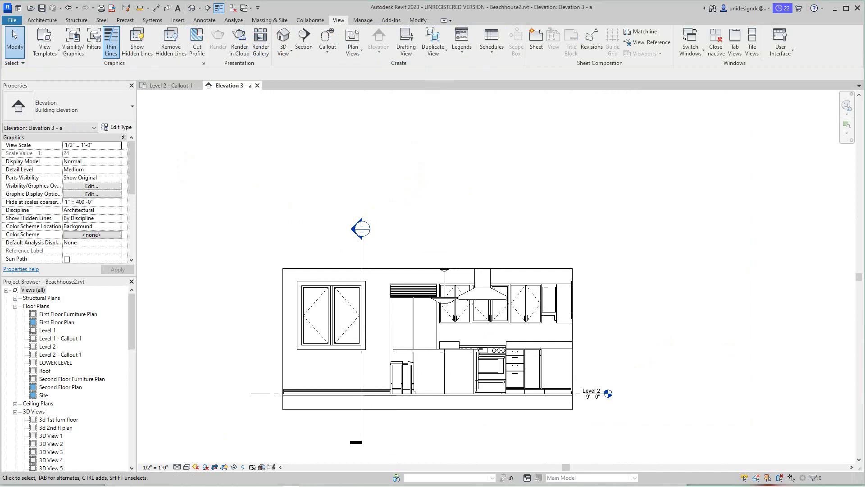
# Tile the kitchen elevation and the Level 2 callout plan side by side and fit both views
pyautogui.scroll(3, 345, 375)
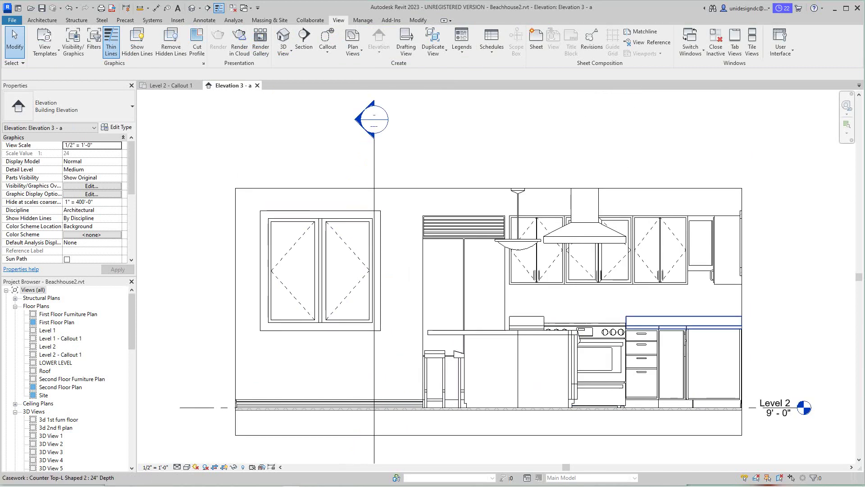
pyautogui.scroll(-2, 480, 252)
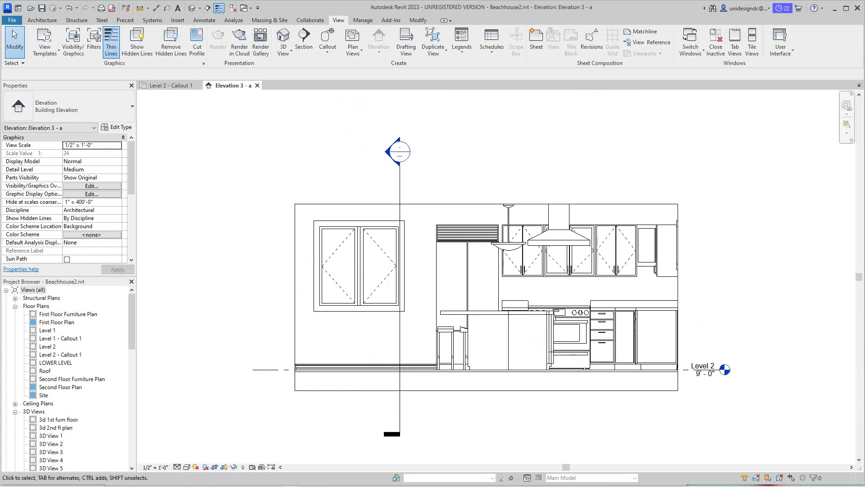
pyautogui.scroll(-2, 697, 284)
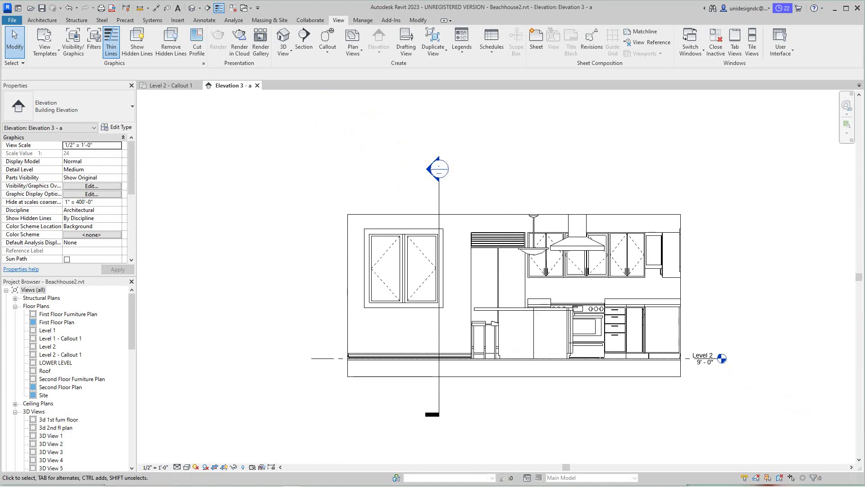
pyautogui.scroll(1, 684, 425)
pyautogui.scroll(2, 706, 273)
pyautogui.moveTo(705, 273); pyautogui.dragTo(705, 286, button='middle')
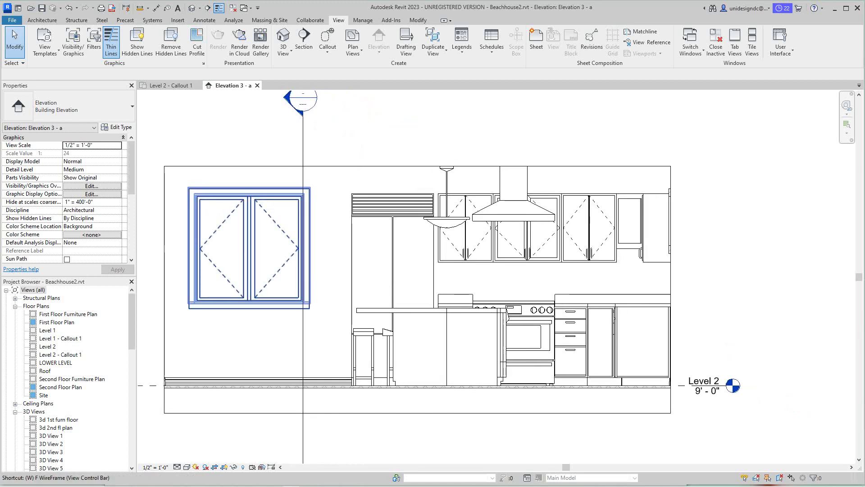
pyautogui.press('w')
pyautogui.press('t')
pyautogui.press('z')
pyautogui.press('a')
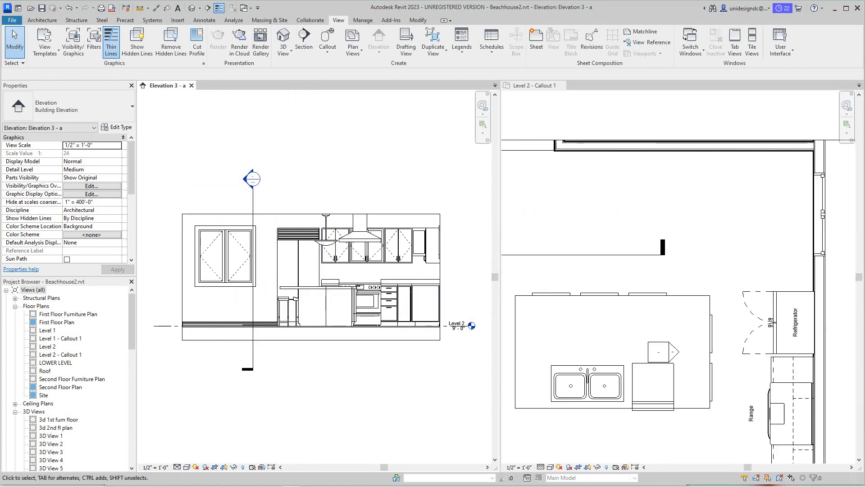
# Duplicate the type of the wall behind the refrigerator and range in the plan as Kitchen Tile 2
pyautogui.click(800, 446)
pyautogui.moveTo(802, 446); pyautogui.dragTo(768, 425, button='middle')
pyautogui.scroll(2, 774, 289)
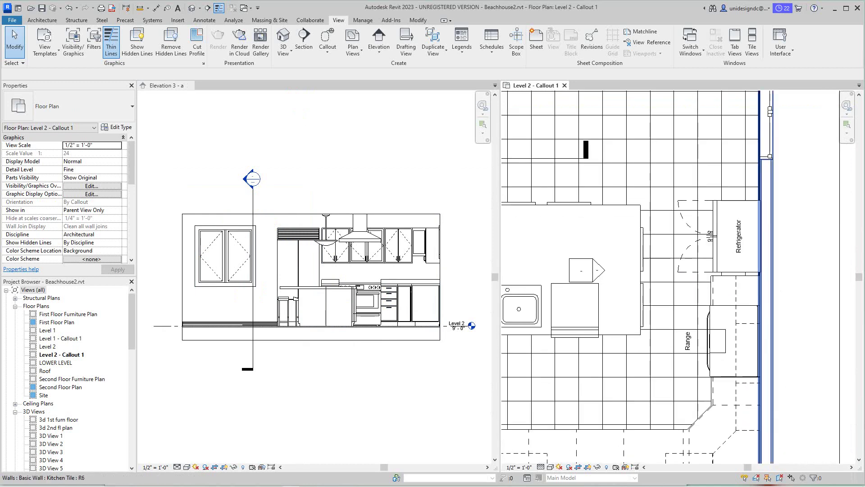
pyautogui.click(766, 259)
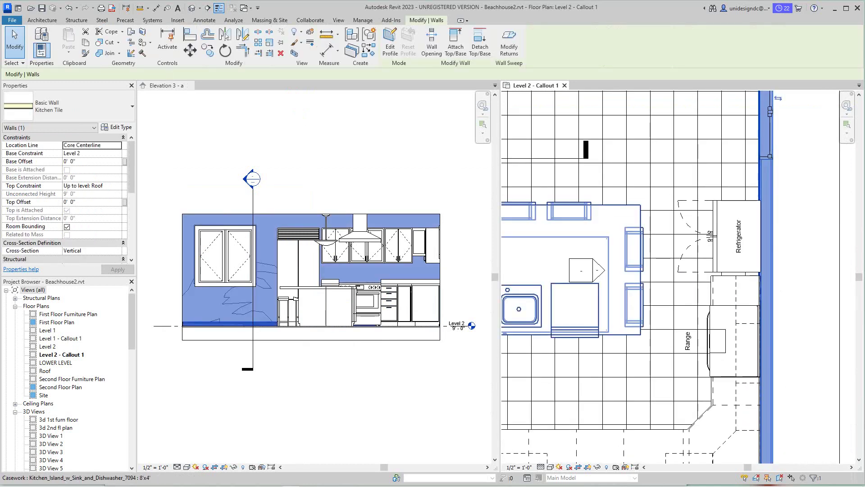
pyautogui.click(117, 128)
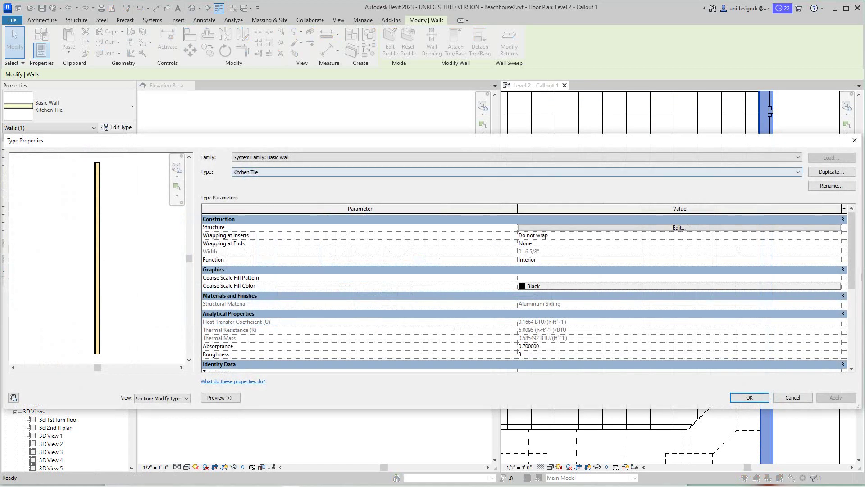
pyautogui.click(832, 171)
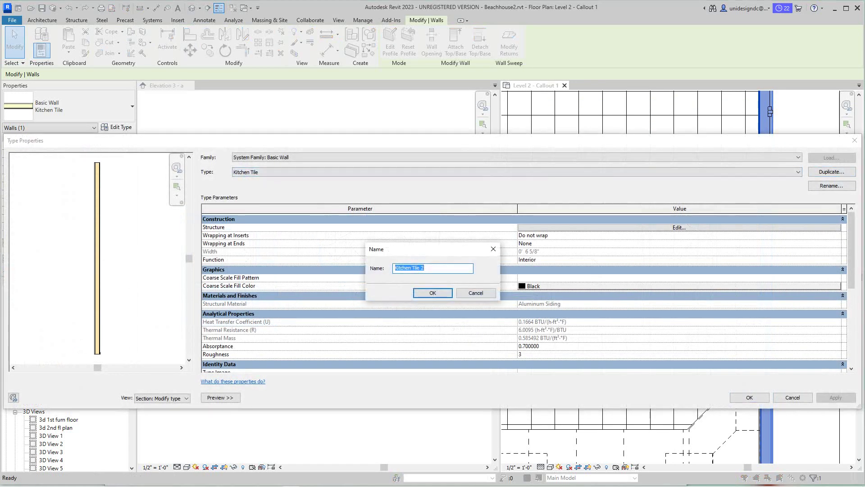
pyautogui.press('Return')
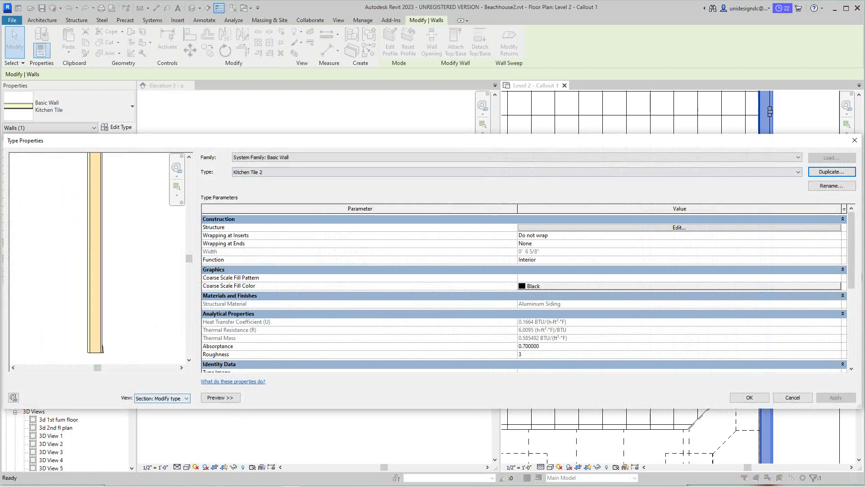
pyautogui.click(162, 397)
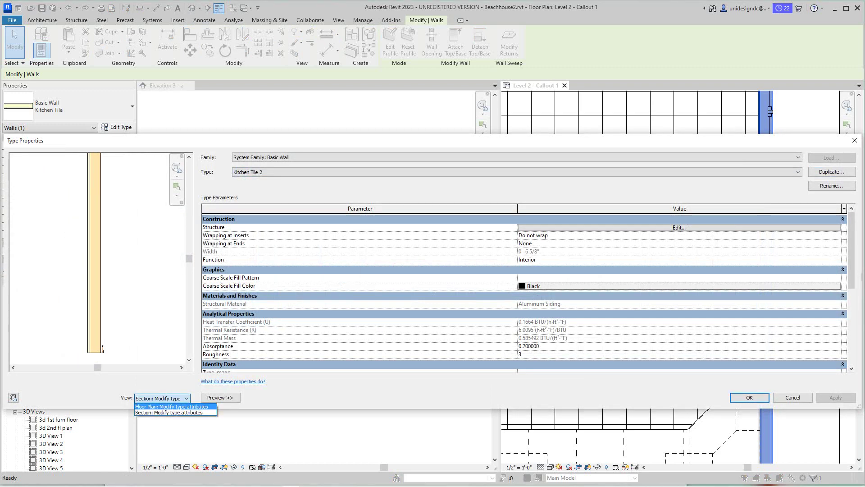
pyautogui.click(162, 398)
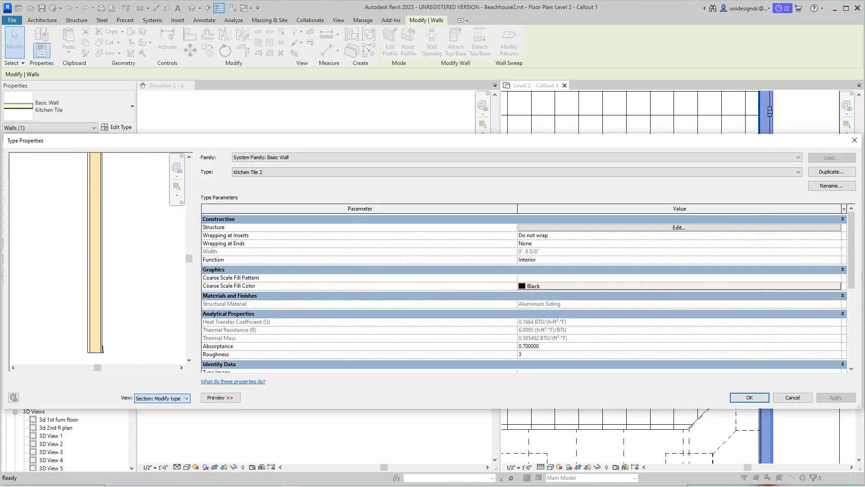
pyautogui.click(220, 397)
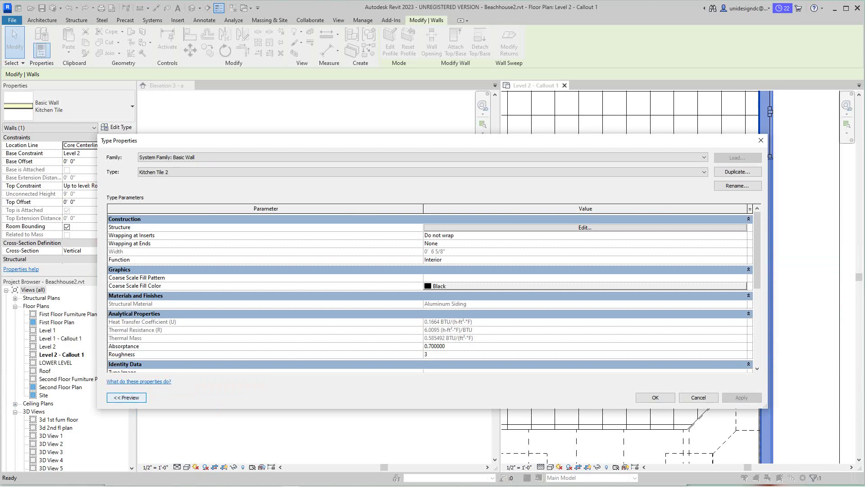
pyautogui.press('space')
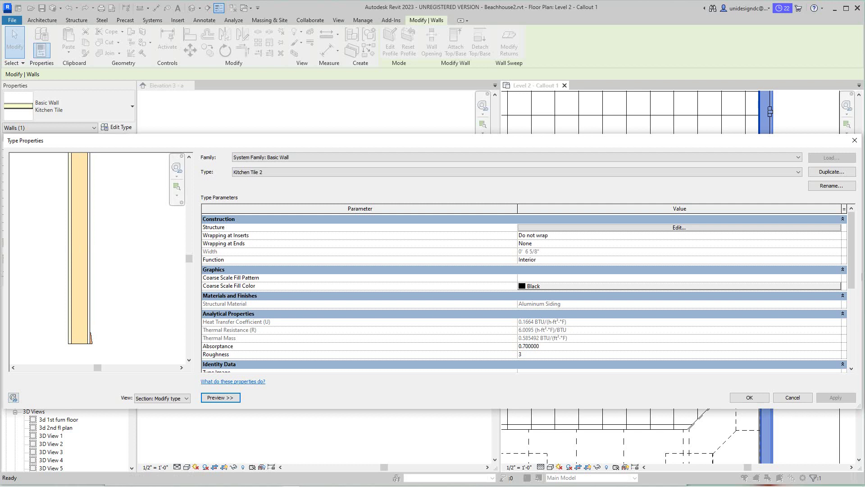
# In the Kitchen Tile 2 wall structure, set the function of the PT.1 layer to Finish 2 [5]
pyautogui.click(679, 227)
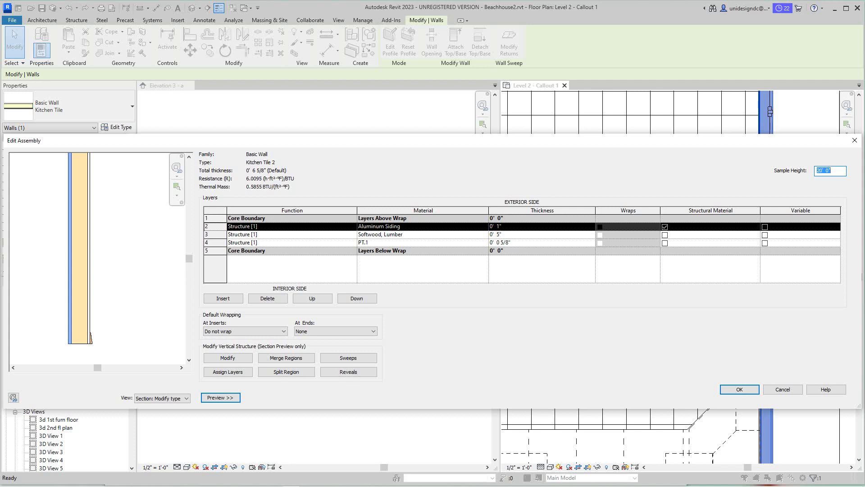
pyautogui.click(292, 226)
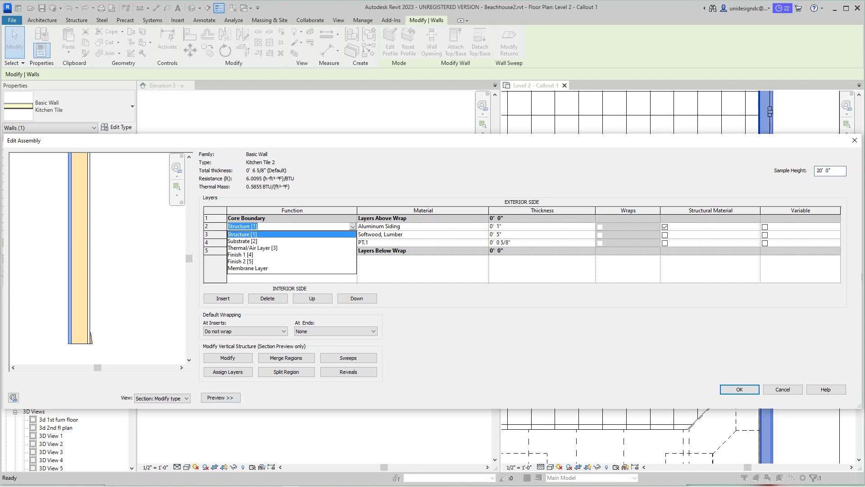
pyautogui.press('Escape')
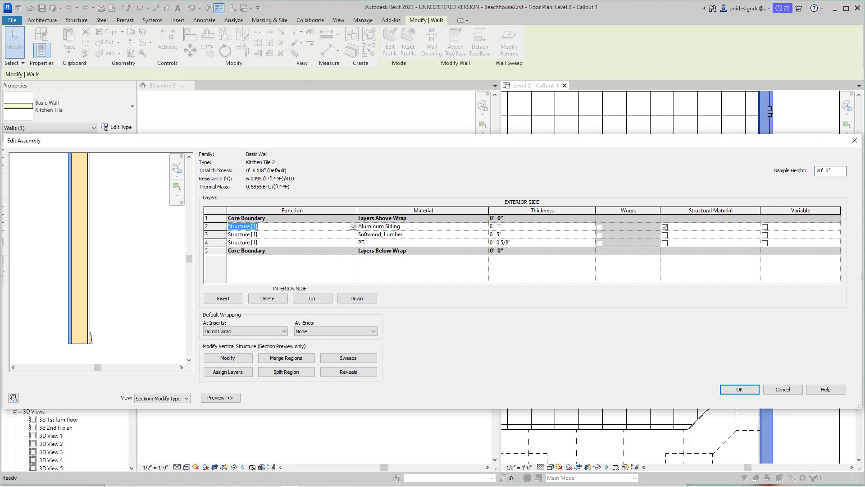
pyautogui.click(230, 234)
pyautogui.click(229, 242)
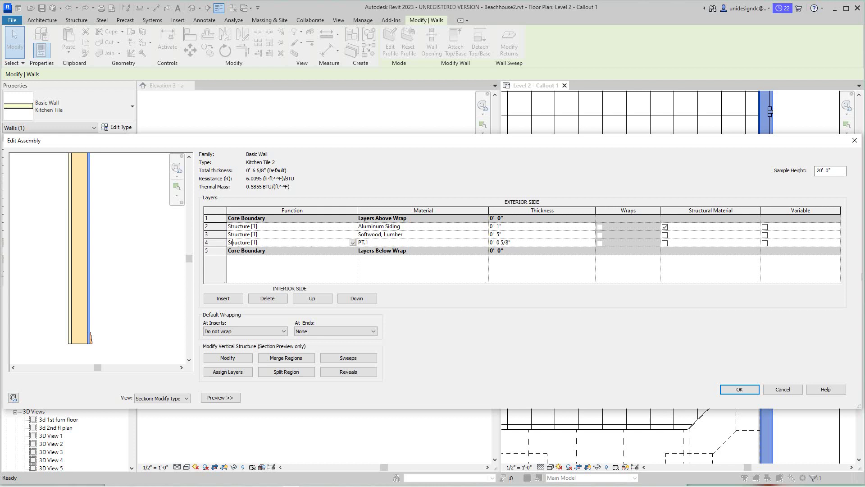
pyautogui.scroll(-3, 90, 337)
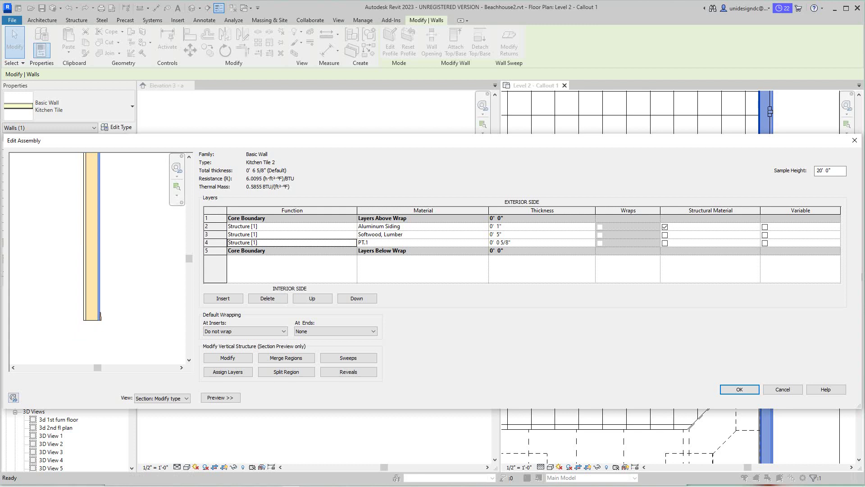
pyautogui.hotkey('alt', 'Down')
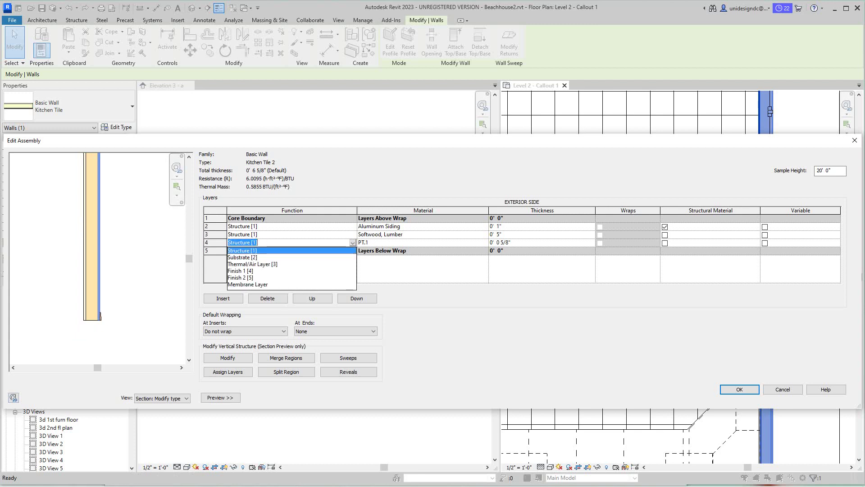
pyautogui.click(240, 277)
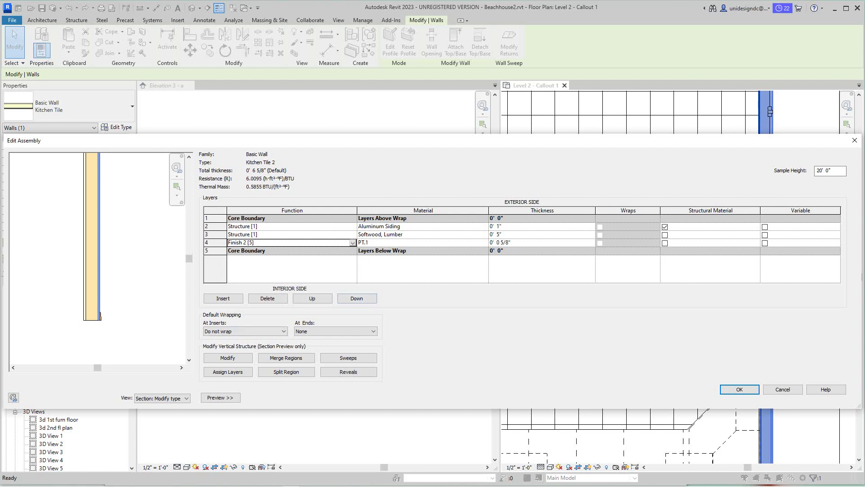
# Insert a layer between the Softwood, Lumber and PT.1 layers with the function Finish 1 [4]
pyautogui.click(223, 298)
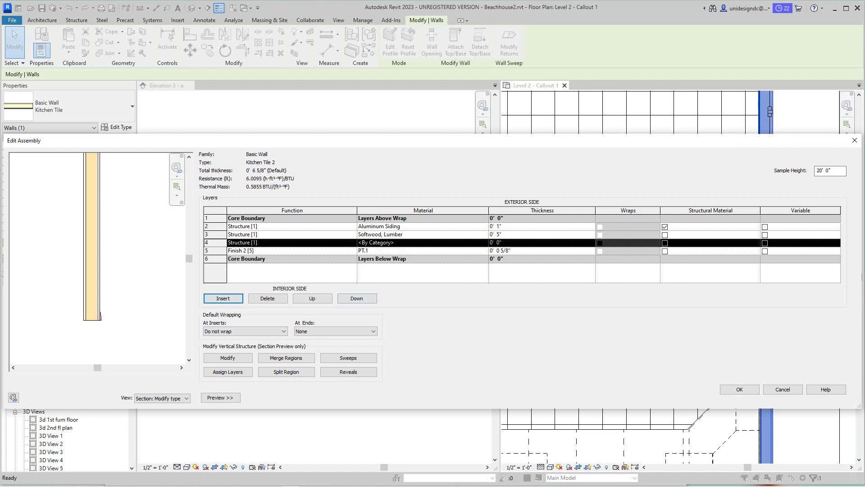
pyautogui.click(291, 243)
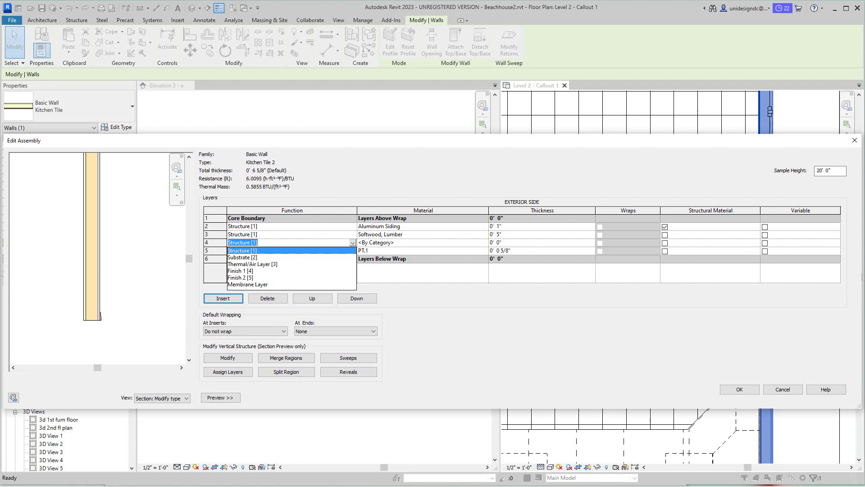
pyautogui.click(240, 271)
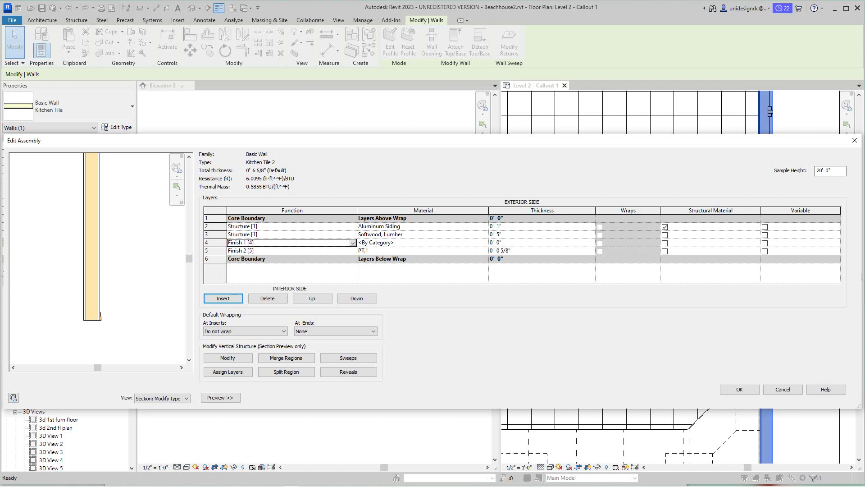
# Search the materials for "tile" and assign Tile, Porcelain, 4in to the Finish 1 [4] layer
pyautogui.click(424, 243)
pyautogui.click(486, 242)
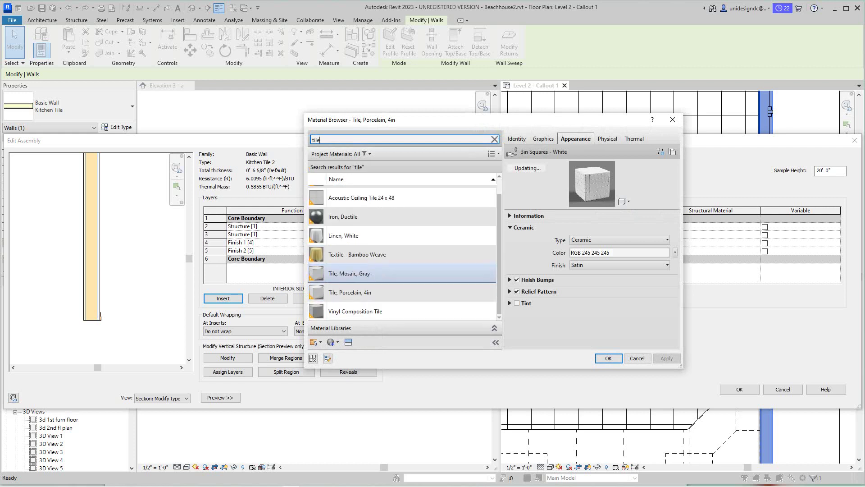
pyautogui.click(402, 292)
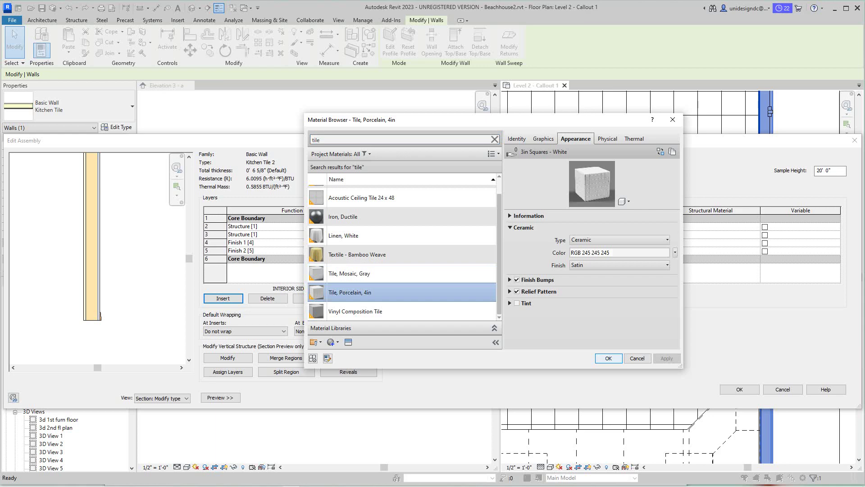
pyautogui.click(608, 357)
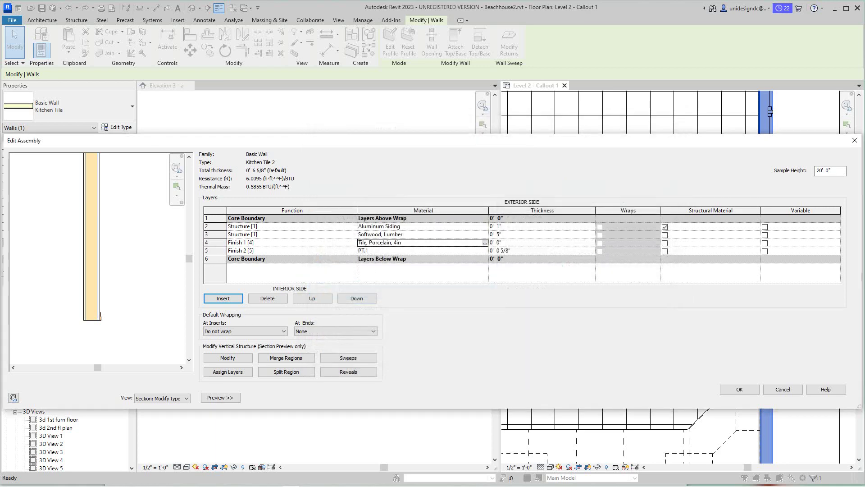
# Split the interior PT.1 finish layer in the wall section preview at a height of about 4' 10 3/4"
pyautogui.scroll(3, 104, 285)
pyautogui.scroll(-2, 104, 285)
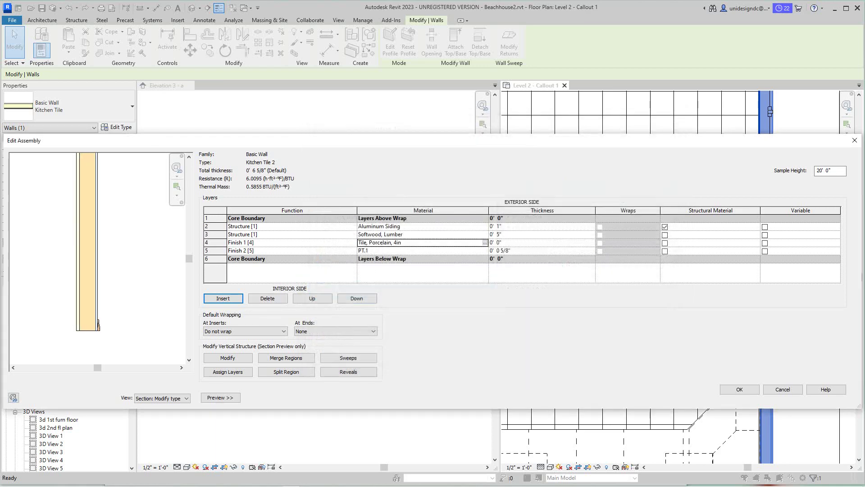
pyautogui.moveTo(104, 285); pyautogui.dragTo(117, 308, button='middle')
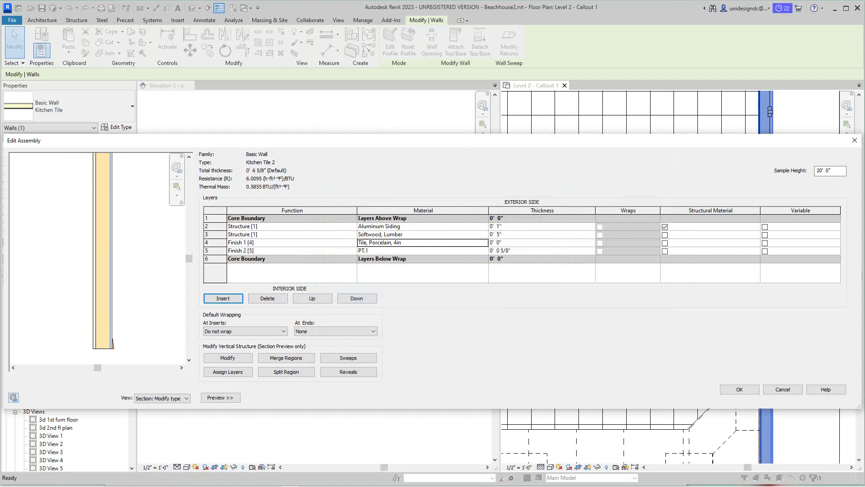
pyautogui.scroll(2, 107, 285)
pyautogui.scroll(-5, 108, 285)
pyautogui.moveTo(107, 285); pyautogui.dragTo(109, 326, button='middle')
pyautogui.click(241, 251)
pyautogui.scroll(-2, 108, 292)
pyautogui.scroll(2, 119, 325)
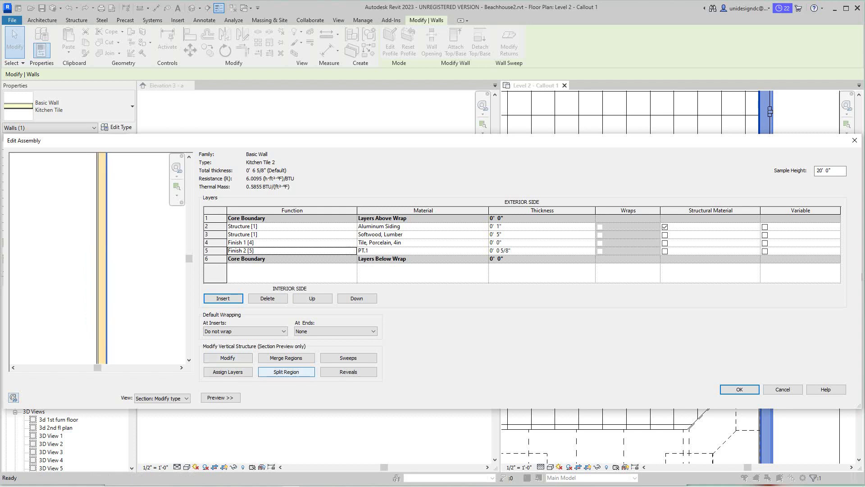
pyautogui.click(286, 372)
pyautogui.scroll(1, 116, 257)
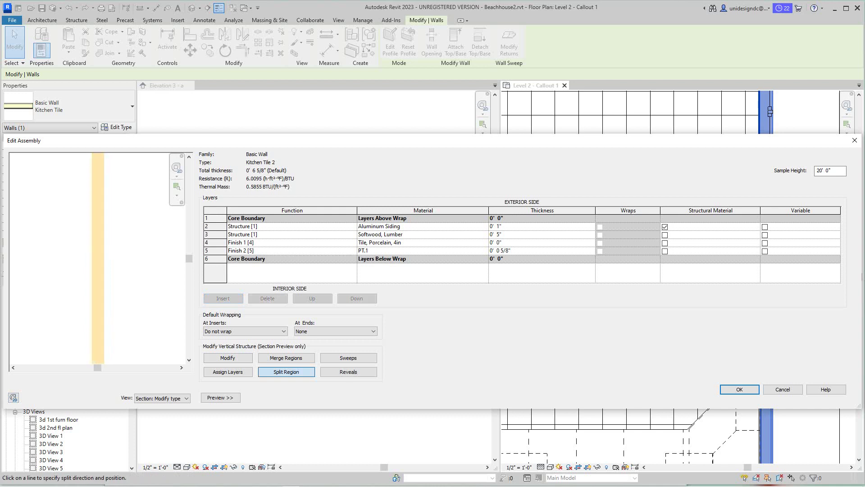
pyautogui.scroll(-2, 116, 257)
pyautogui.scroll(2, 108, 347)
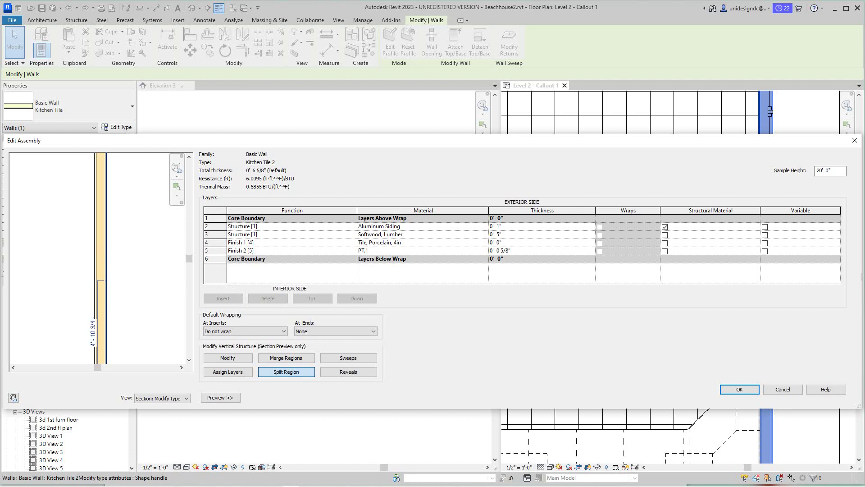
pyautogui.click(100, 278)
# Set the height of the split in the interior finish layer to 4' 6" above the wall base
pyautogui.scroll(2, 101, 278)
pyautogui.scroll(-2, 121, 262)
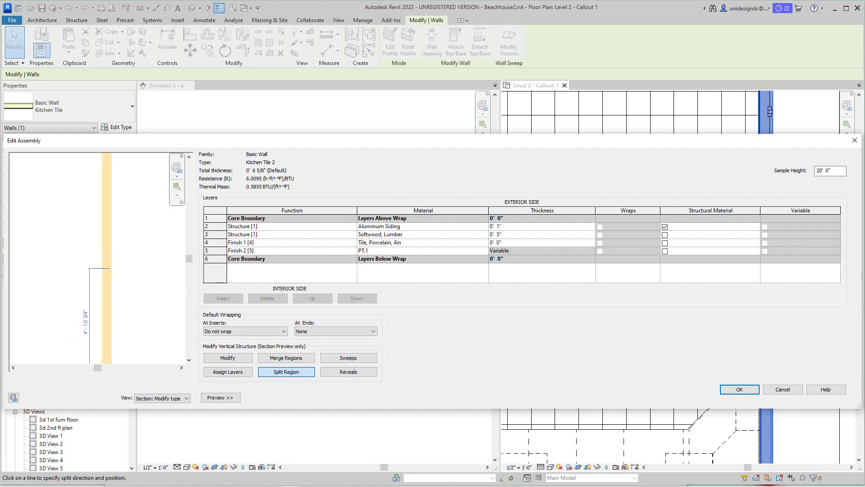
pyautogui.scroll(2, 99, 323)
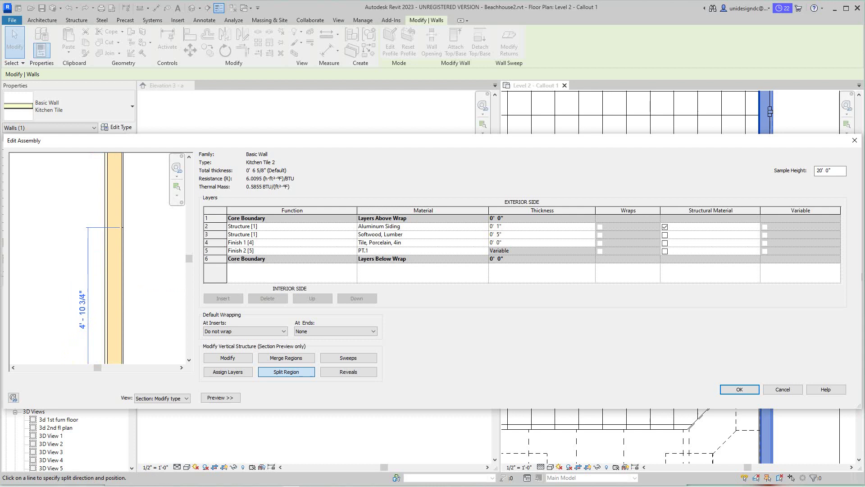
pyautogui.click(227, 358)
pyautogui.scroll(3, 122, 225)
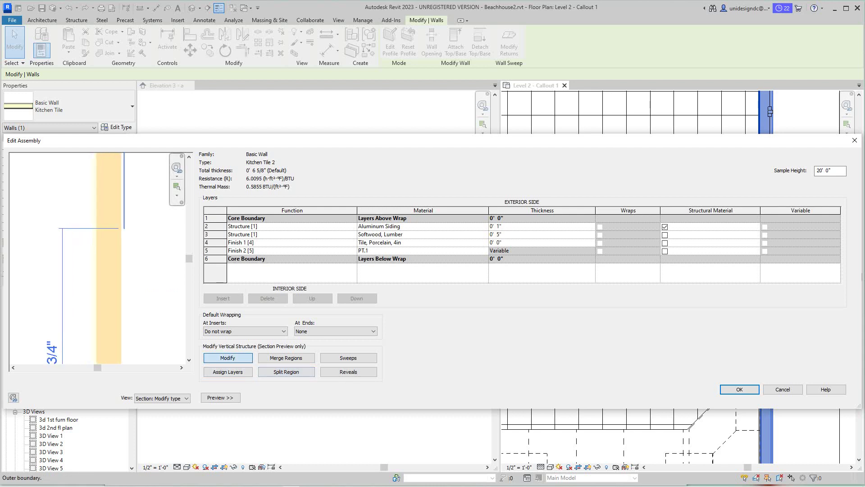
pyautogui.moveTo(121, 225); pyautogui.dragTo(122, 245)
pyautogui.scroll(-3, 123, 245)
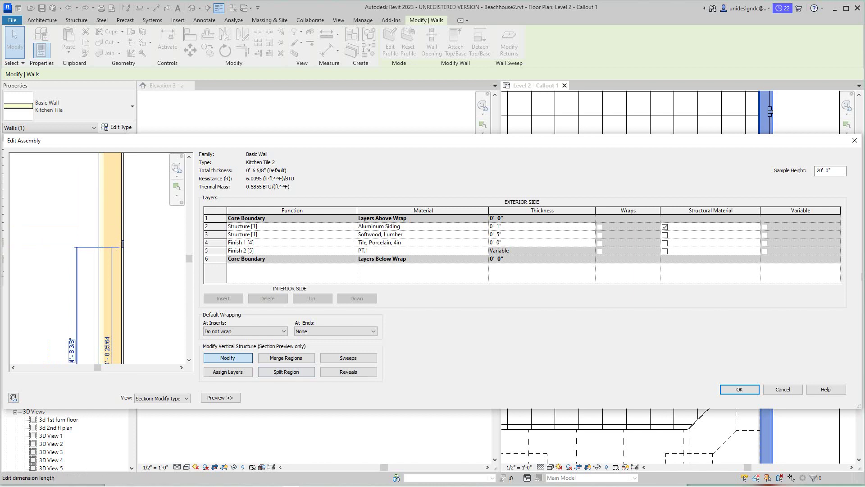
pyautogui.click(72, 349)
pyautogui.scroll(-1, 105, 311)
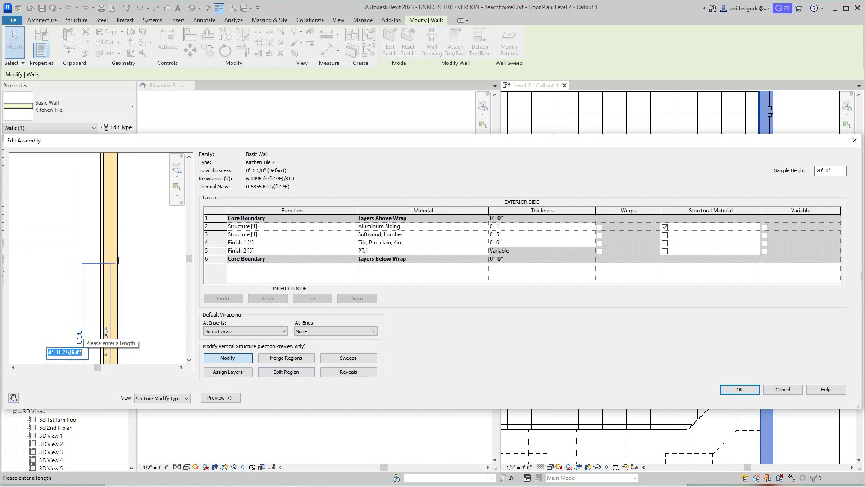
pyautogui.write('4')
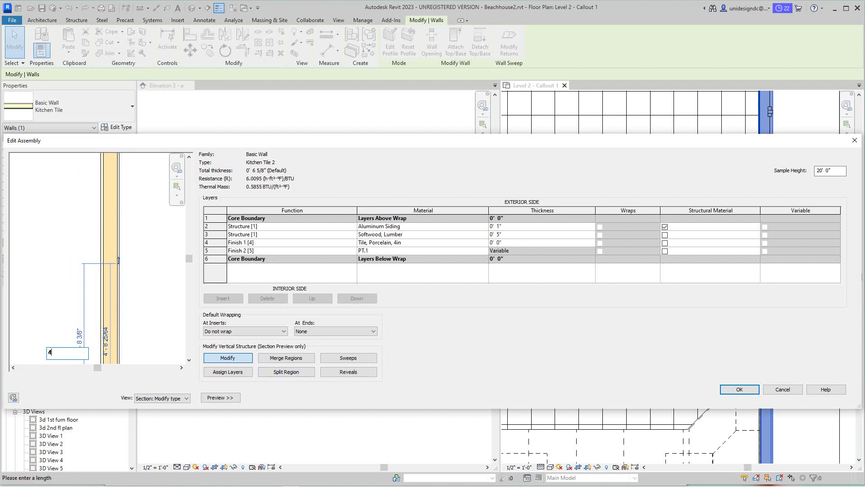
pyautogui.write(' 6')
pyautogui.press('Return')
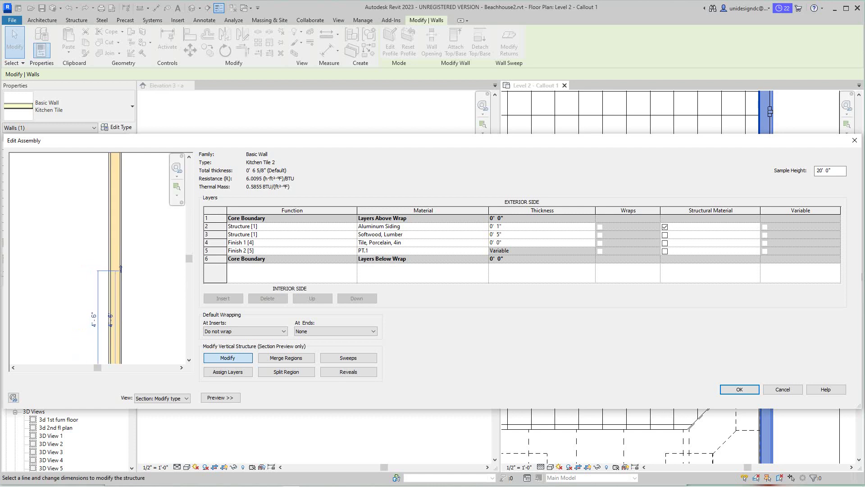
# Examine the split border in the section preview and the regions belonging to the Finish 2 [5] and Finish 1 [4] layers
pyautogui.moveTo(121, 268); pyautogui.dragTo(101, 255, button='middle')
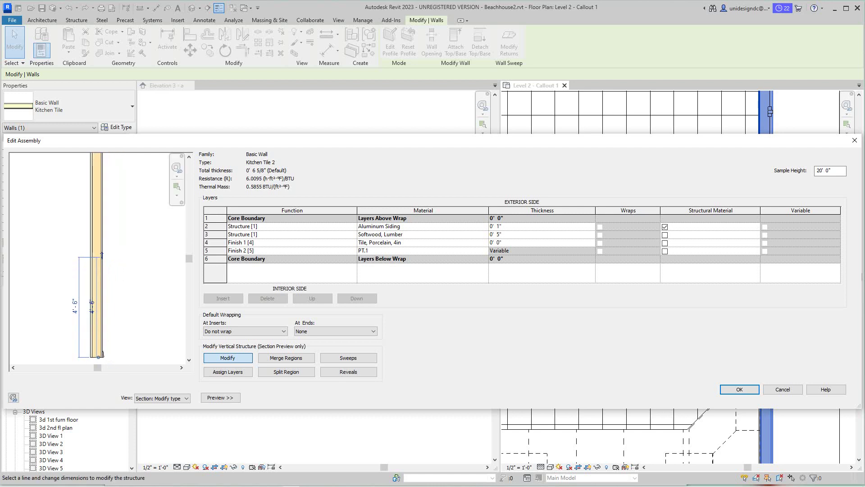
pyautogui.scroll(1, 134, 301)
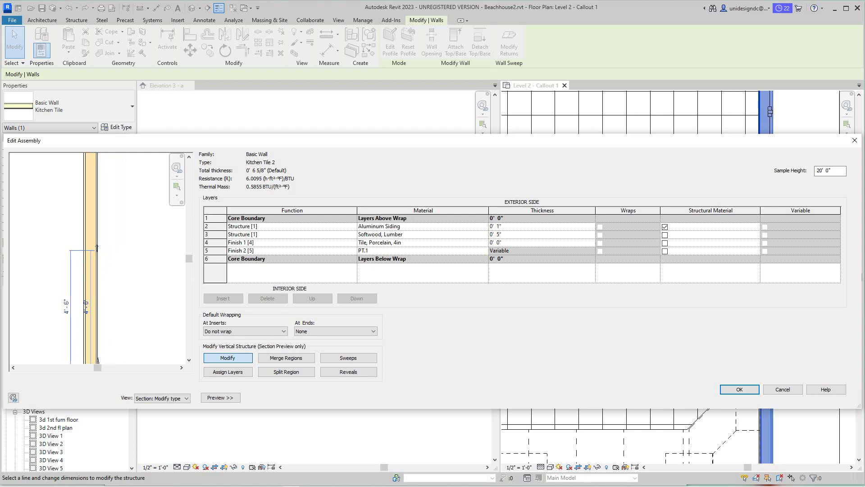
pyautogui.scroll(1, 94, 244)
pyautogui.scroll(5, 86, 229)
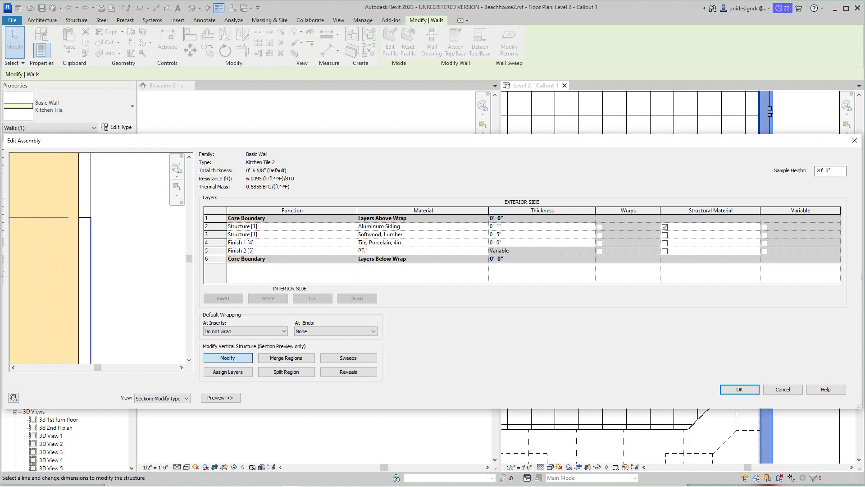
pyautogui.scroll(-1, 85, 247)
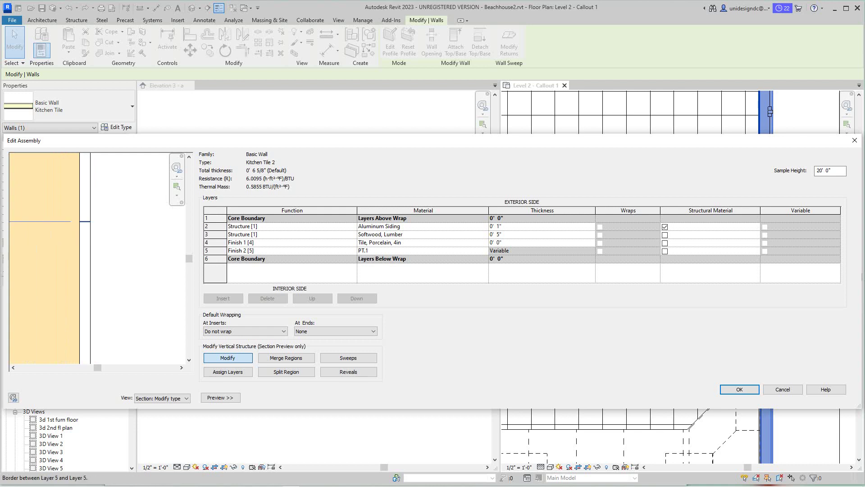
pyautogui.scroll(-2, 98, 256)
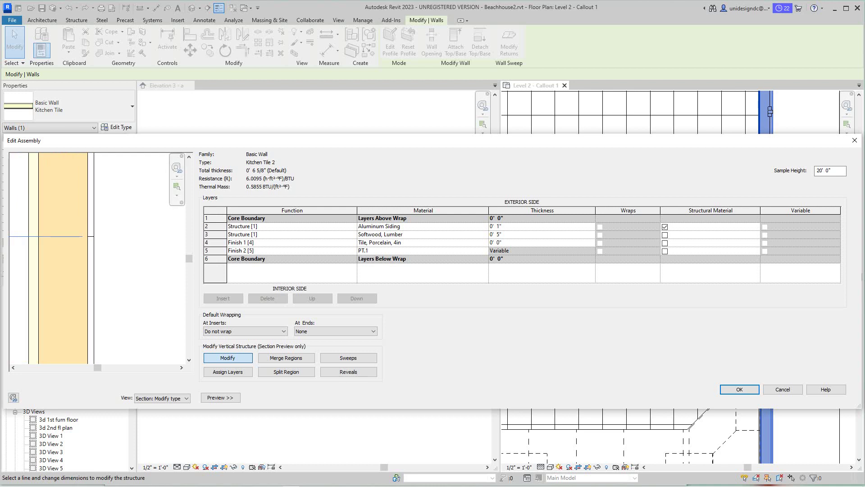
pyautogui.click(291, 250)
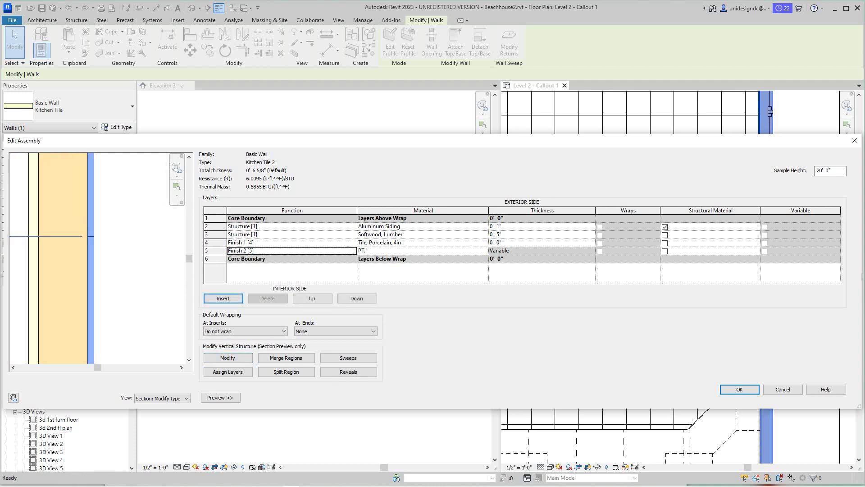
pyautogui.click(291, 250)
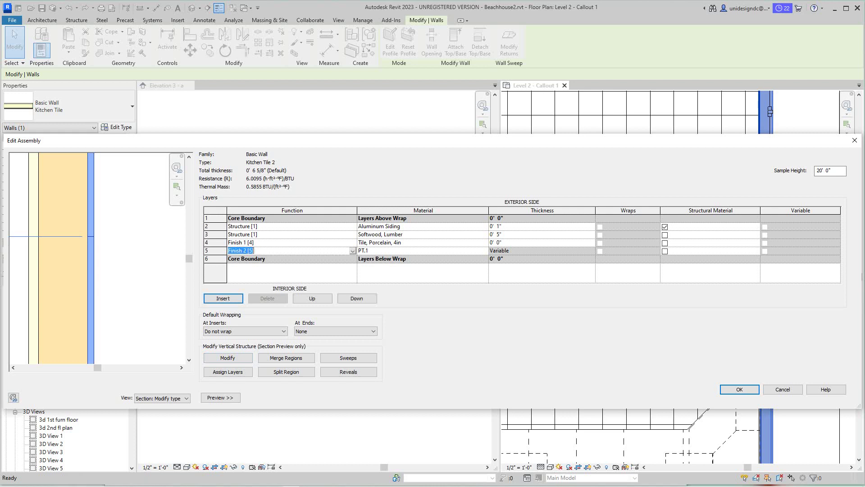
pyautogui.click(291, 242)
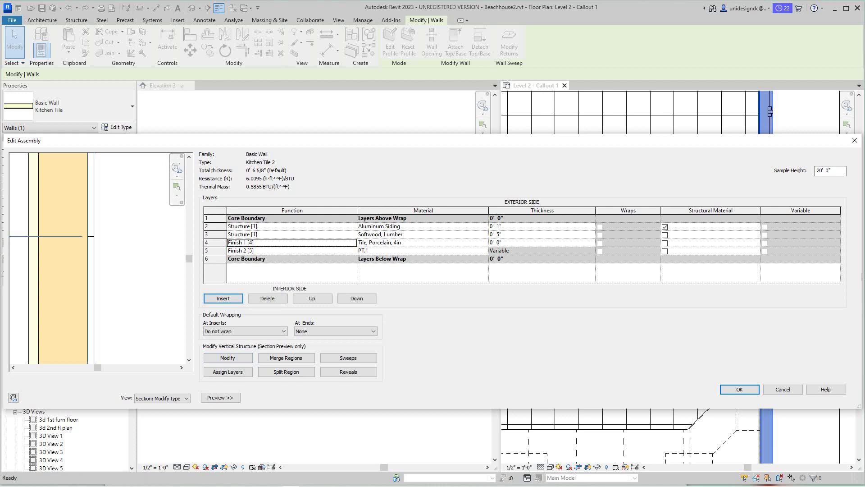
pyautogui.scroll(-1, 129, 266)
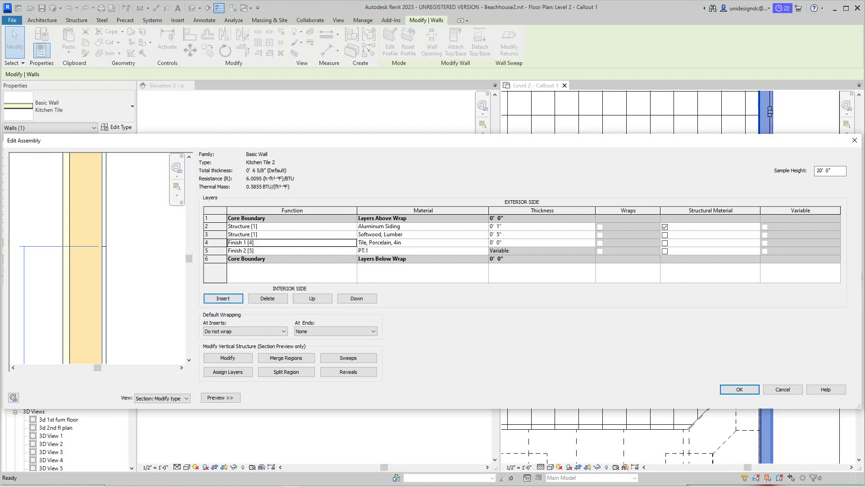
pyautogui.scroll(-2, 126, 275)
pyautogui.moveTo(127, 275); pyautogui.dragTo(113, 213, button='middle')
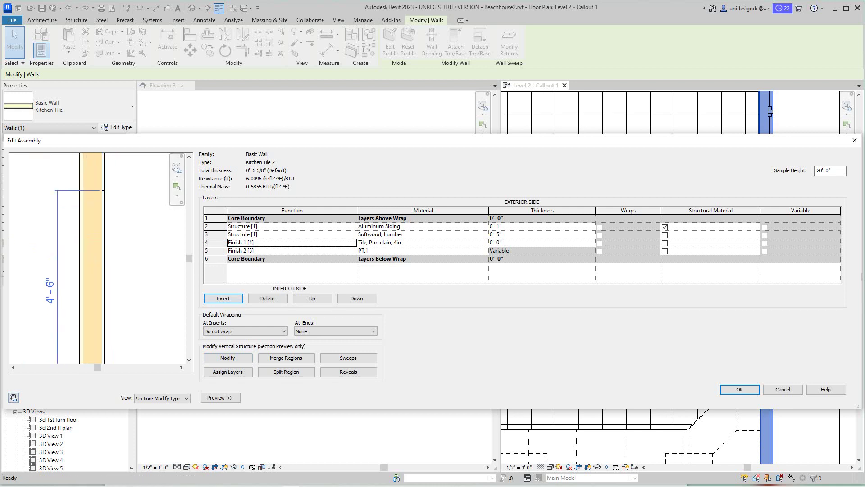
pyautogui.scroll(-2, 96, 284)
pyautogui.scroll(2, 99, 336)
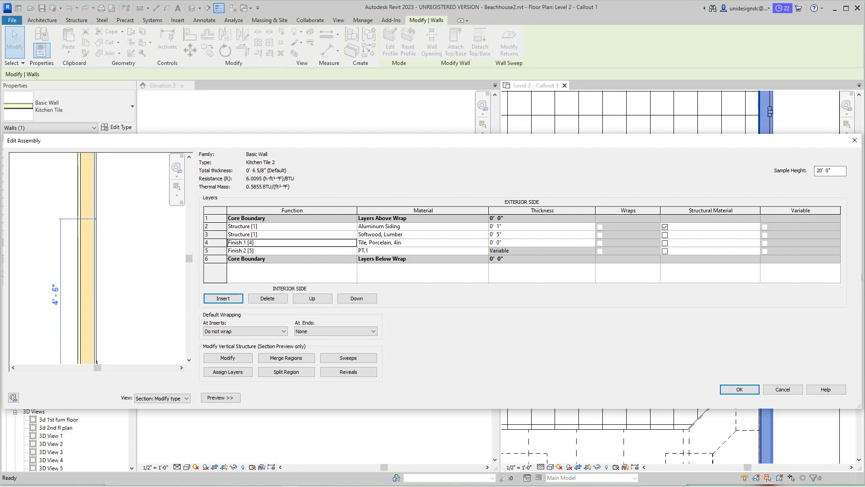
# Assign the Finish 1 [4] Tile, Porcelain, 4in layer to the region below the split and accept the Kitchen Tile 2 type changes
pyautogui.click(243, 242)
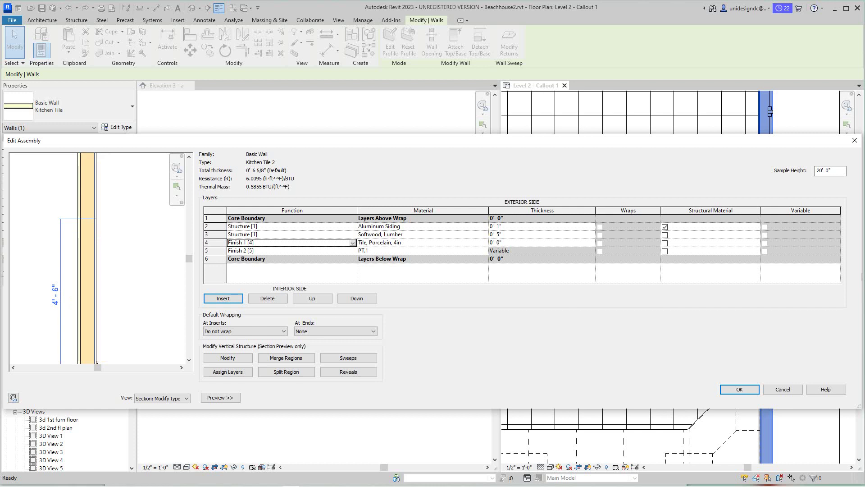
pyautogui.click(212, 242)
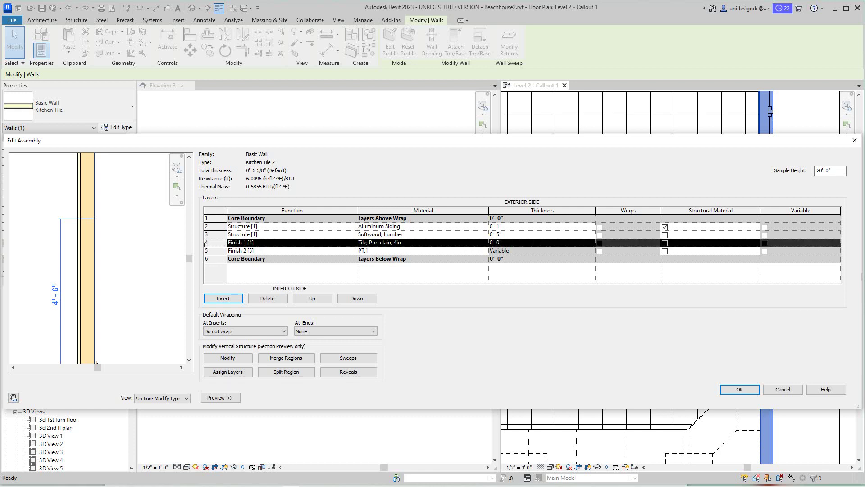
pyautogui.click(227, 371)
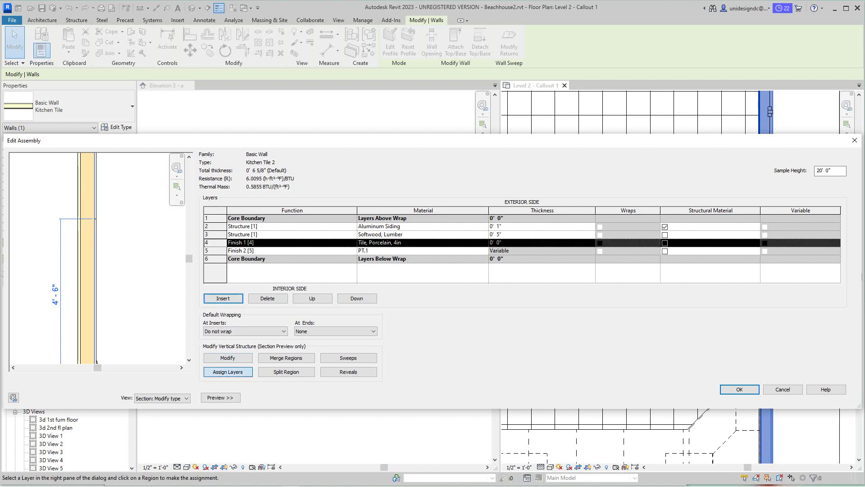
pyautogui.scroll(4, 99, 226)
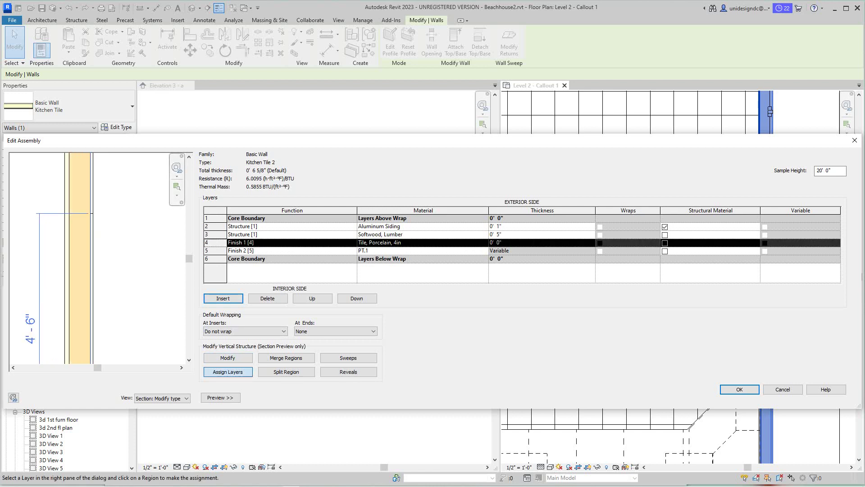
pyautogui.click(91, 248)
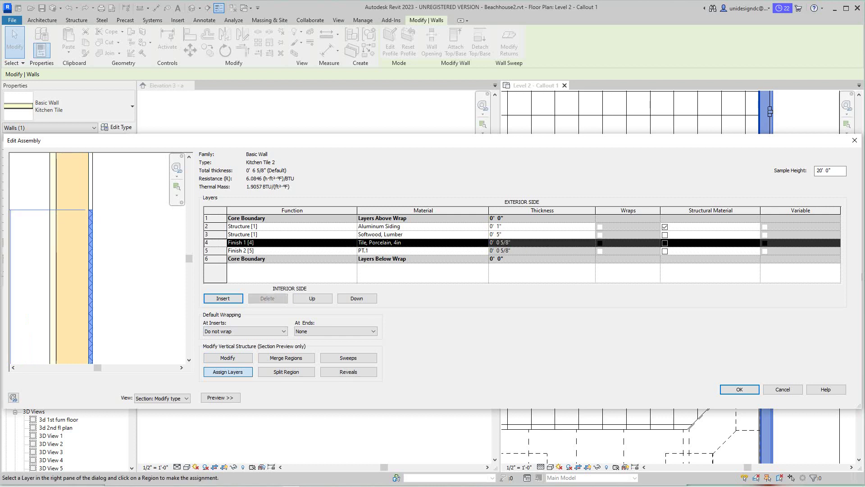
pyautogui.scroll(-1, 135, 249)
pyautogui.scroll(-5, 134, 259)
pyautogui.scroll(2, 134, 259)
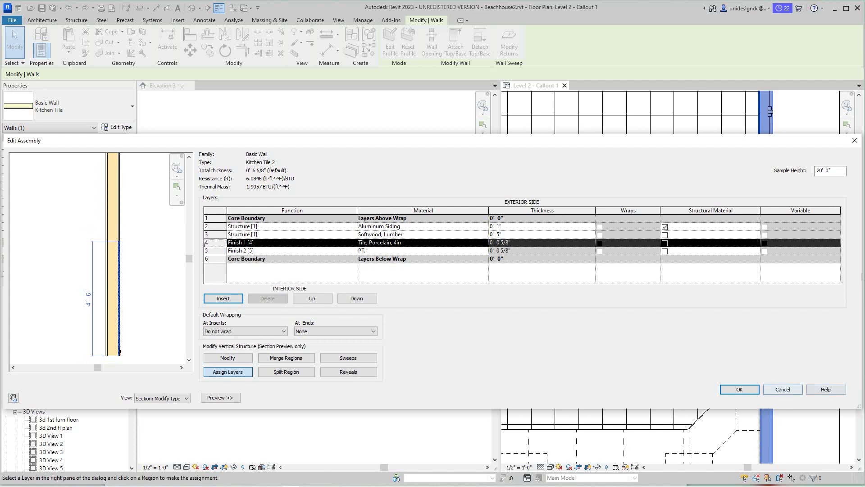
pyautogui.click(739, 389)
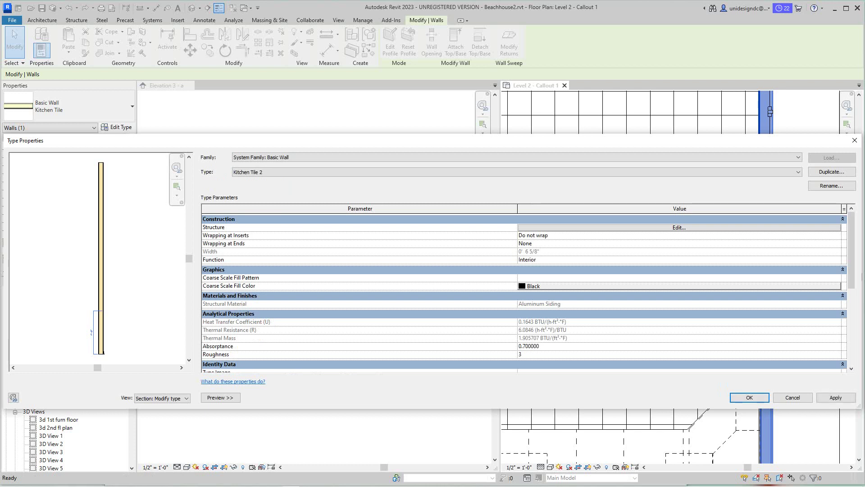
pyautogui.scroll(-3, 521, 278)
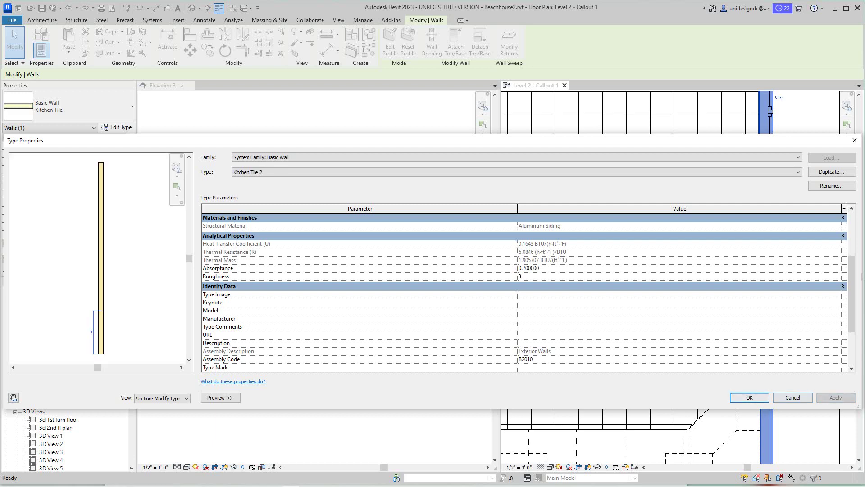
pyautogui.click(749, 397)
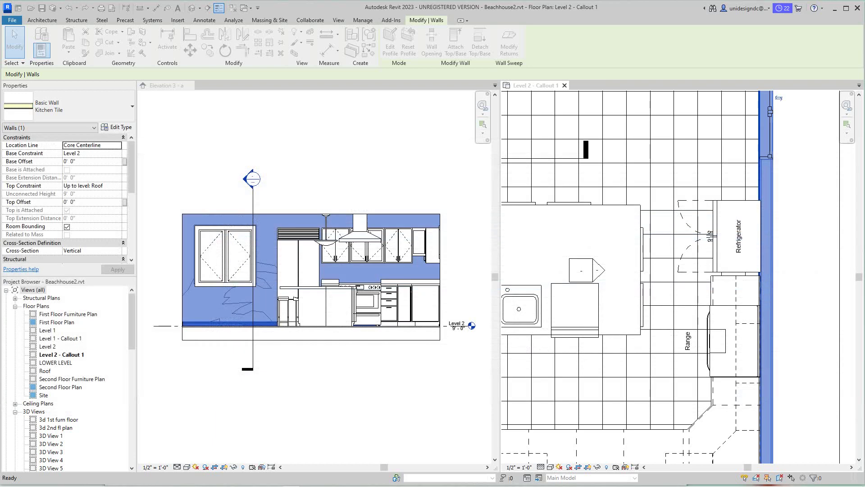
# Deselect the wall and examine the extent of the tile on the kitchen wall in Elevation 3 - a
pyautogui.hotkey('ctrl', 'Tab')
pyautogui.press('Escape')
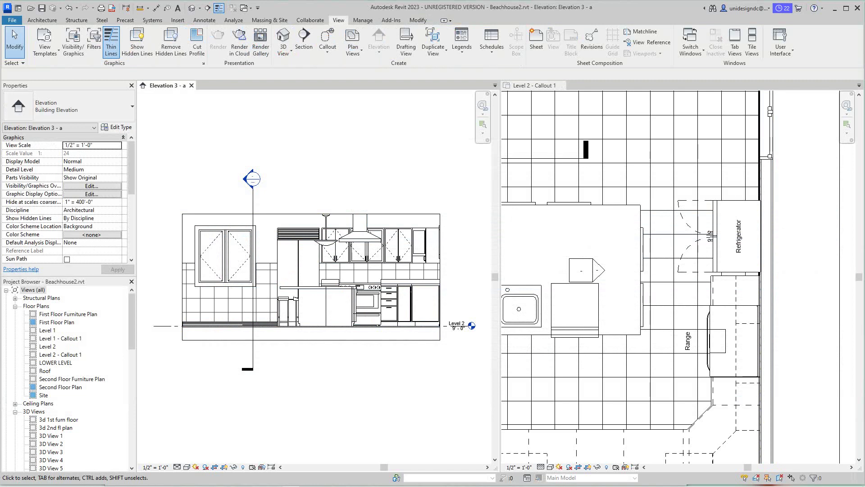
pyautogui.scroll(2, 325, 233)
pyautogui.scroll(-1, 234, 336)
pyautogui.moveTo(234, 336); pyautogui.dragTo(239, 334, button='middle')
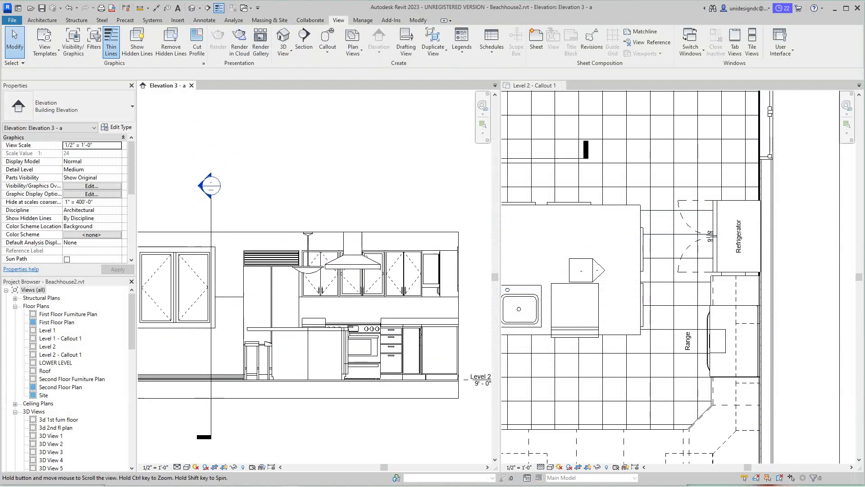
pyautogui.scroll(-1, 491, 268)
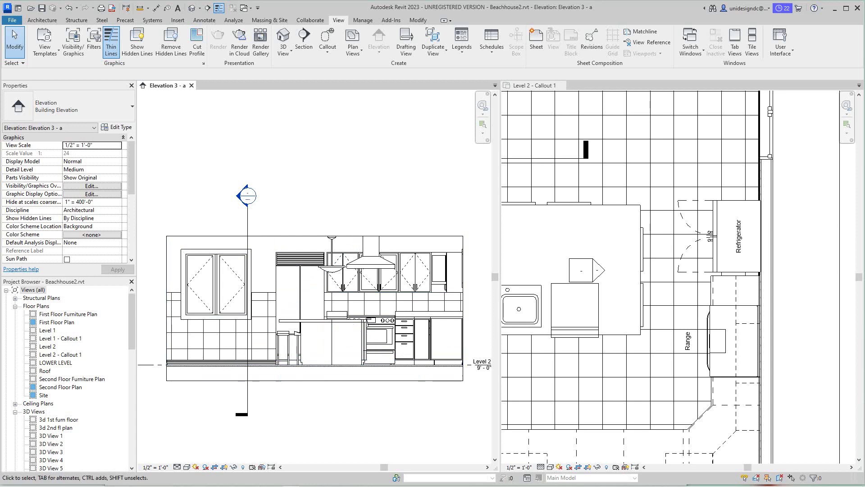
pyautogui.moveTo(315, 307); pyautogui.dragTo(310, 312, button='middle')
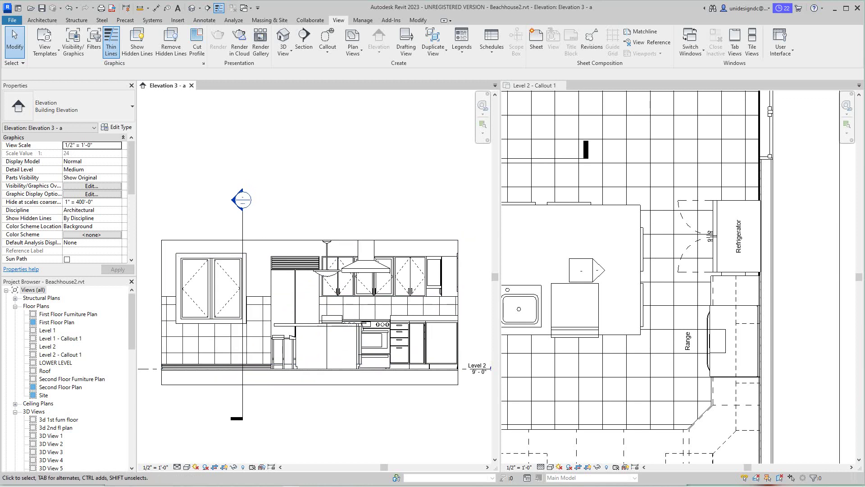
pyautogui.scroll(-1, 288, 357)
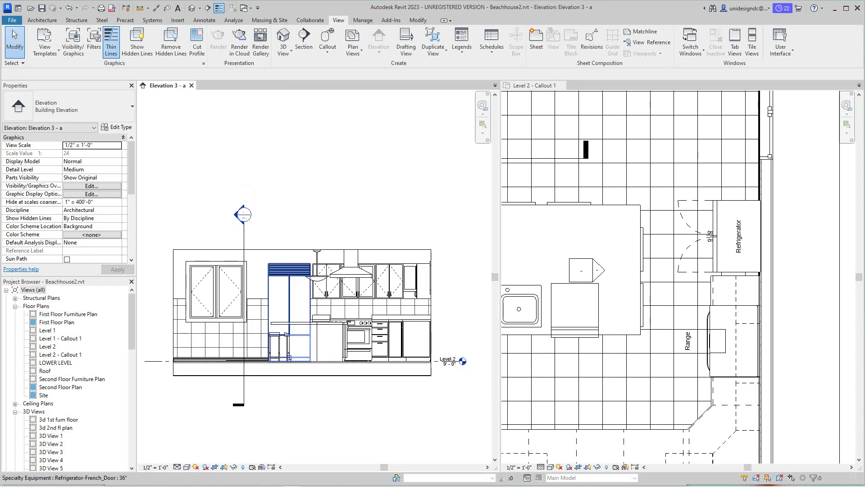